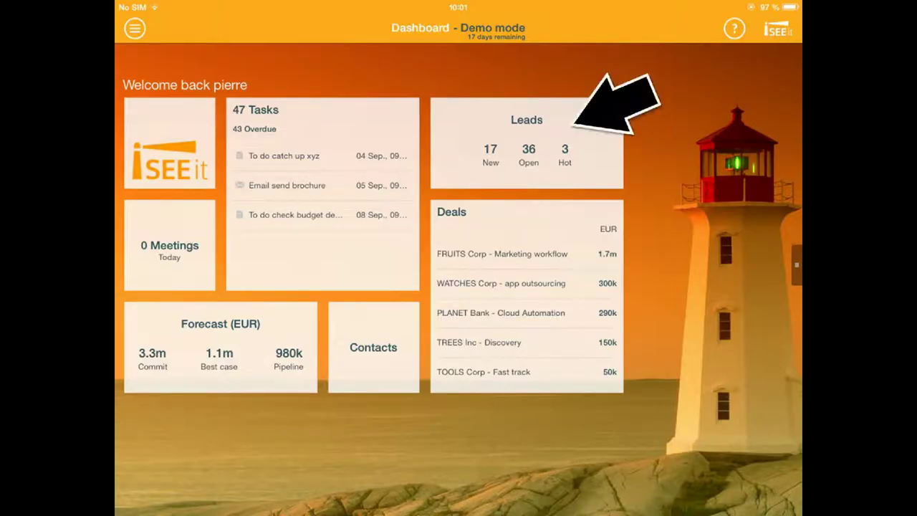
Open the side navigation menu to reach the Leads board.
left_click(135, 28)
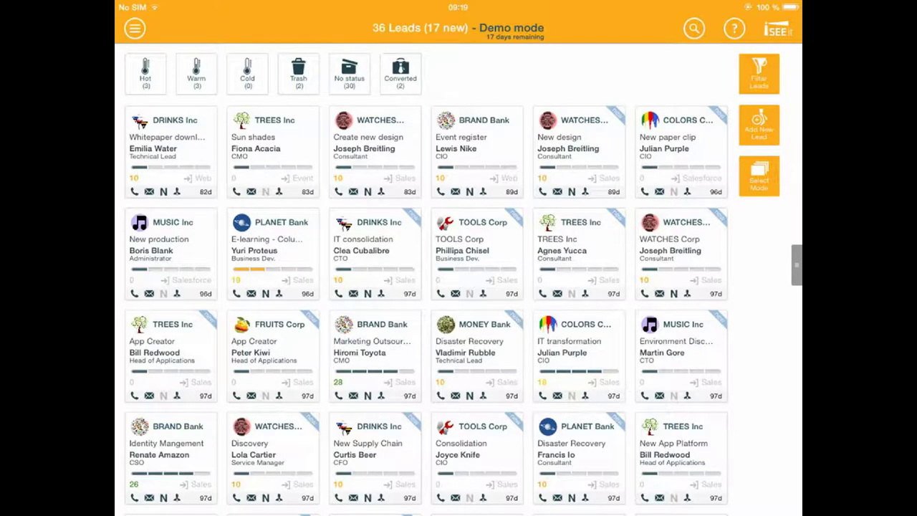
Filter leads by Hot, then Warm, then named account and industry, then reset all filters.
left_click(145, 74)
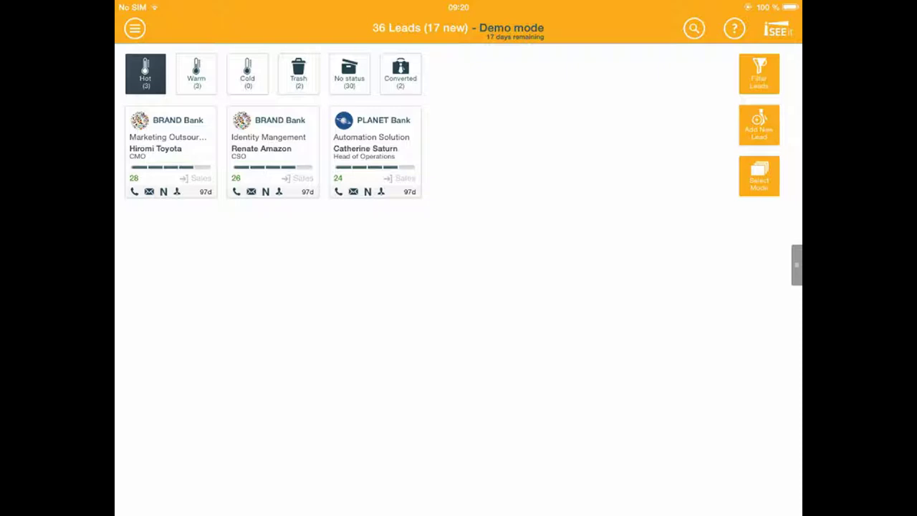
left_click(196, 74)
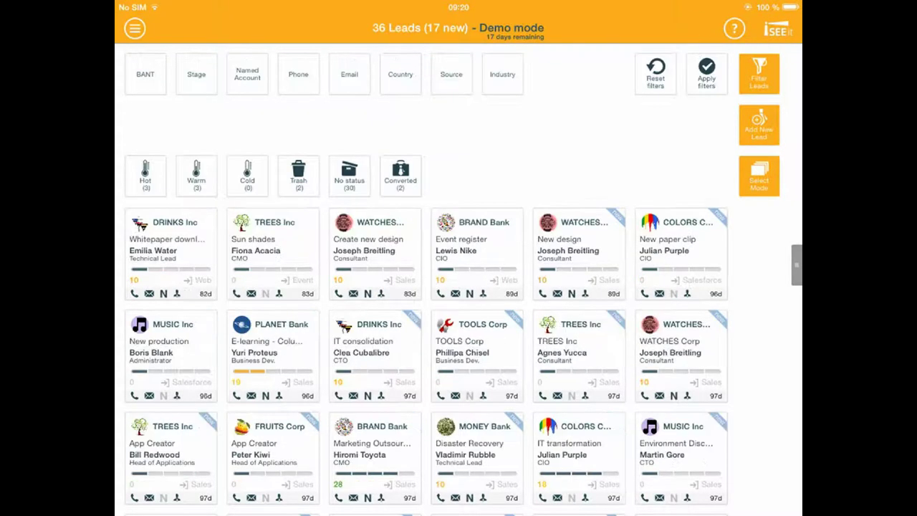
left_click(247, 74)
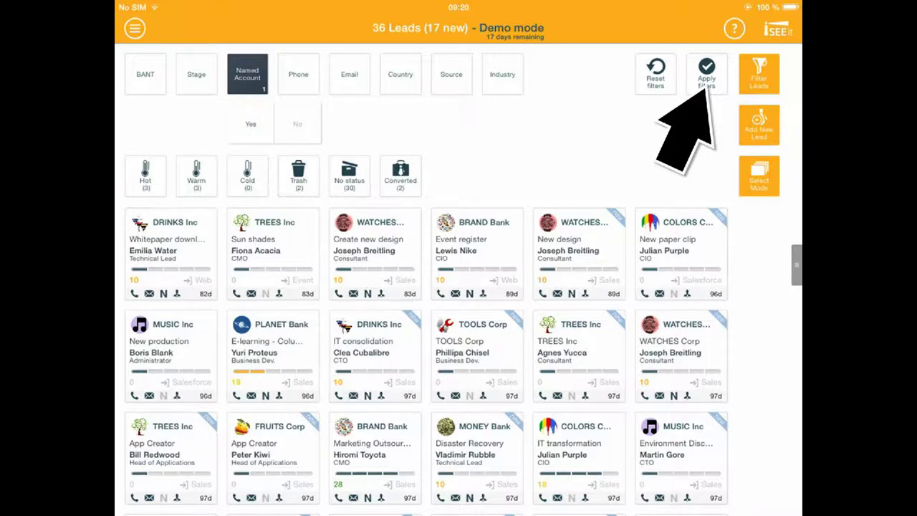
left_click(707, 73)
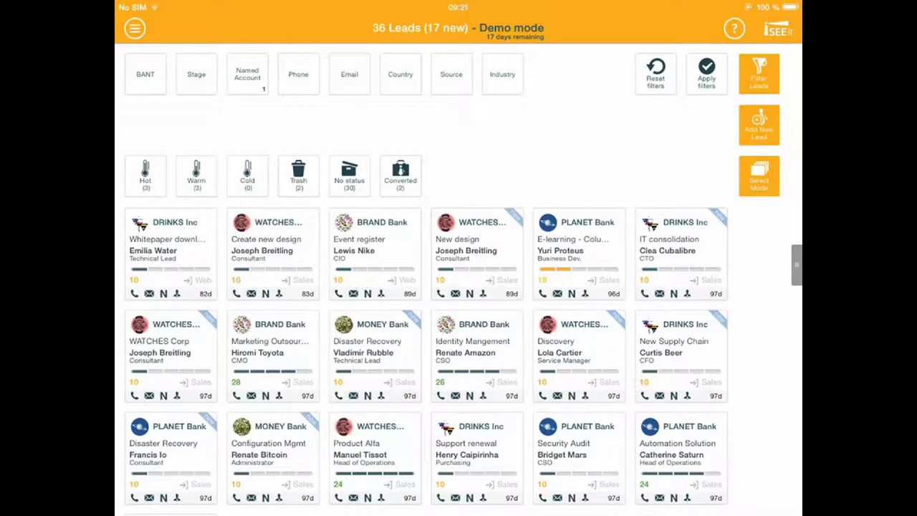
left_click(502, 73)
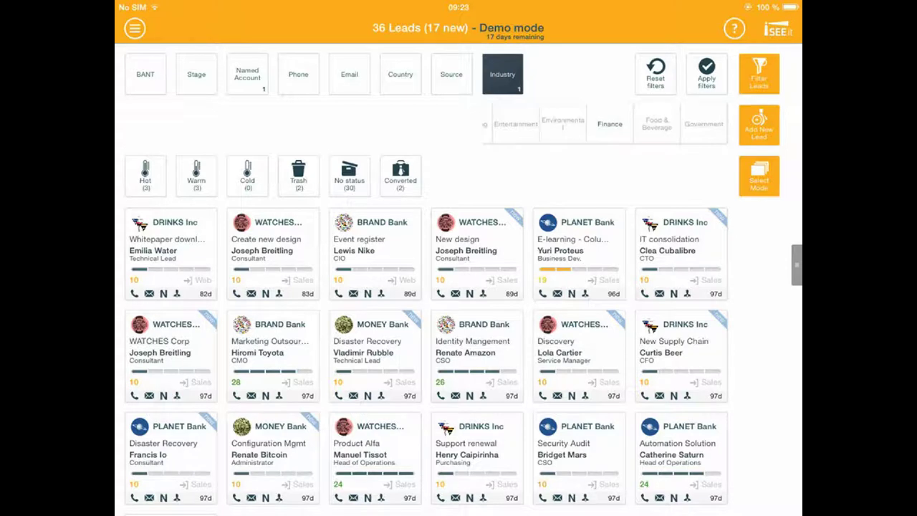
left_click(707, 74)
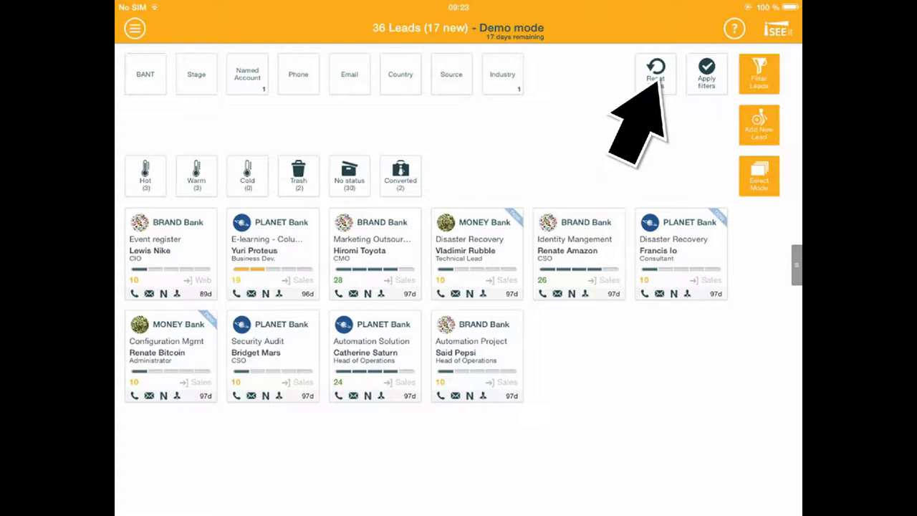
left_click(656, 74)
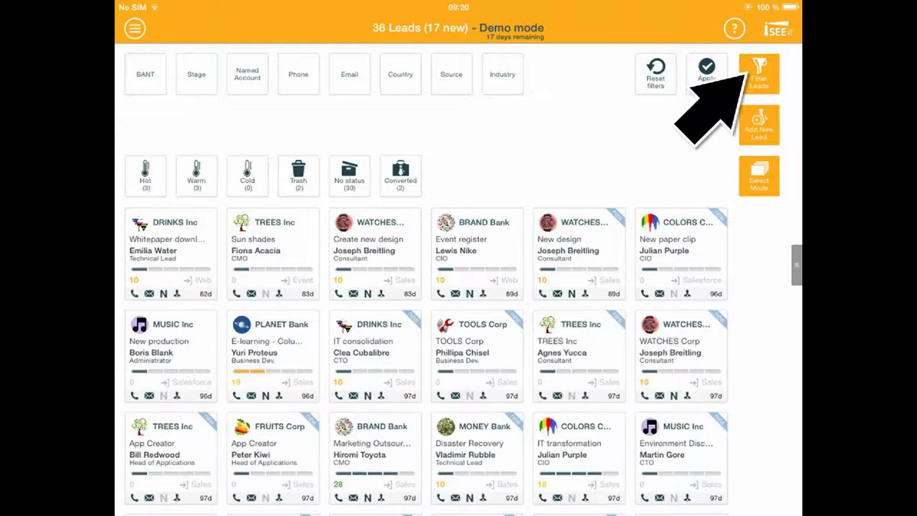
Hide the filter panel and search the leads for 'brand'.
left_click(758, 73)
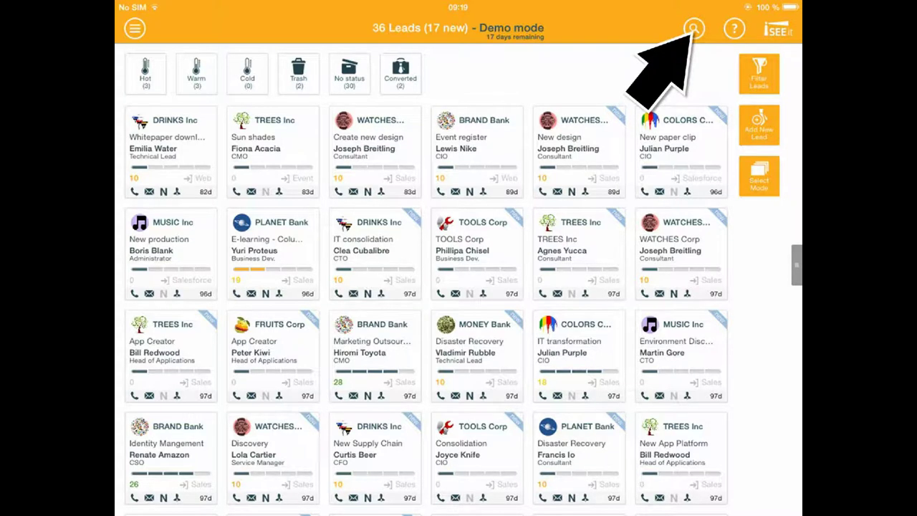
left_click(694, 29)
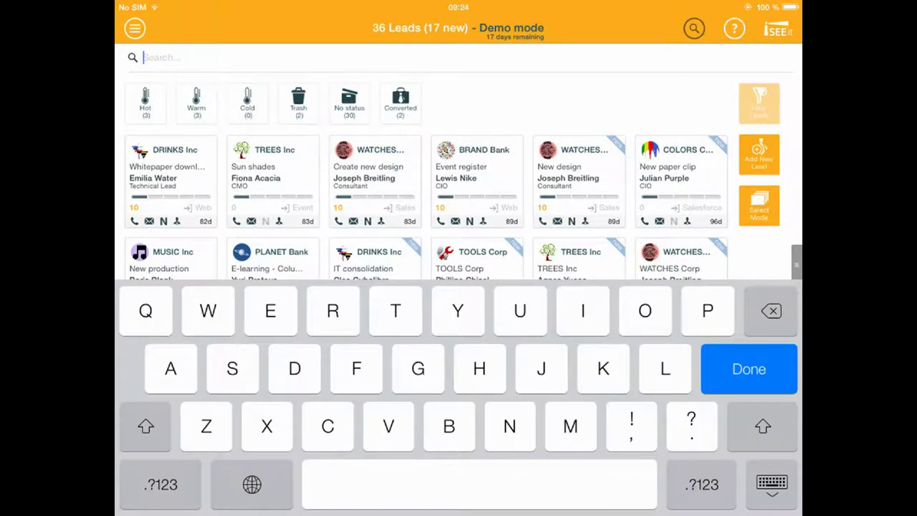
type("bra")
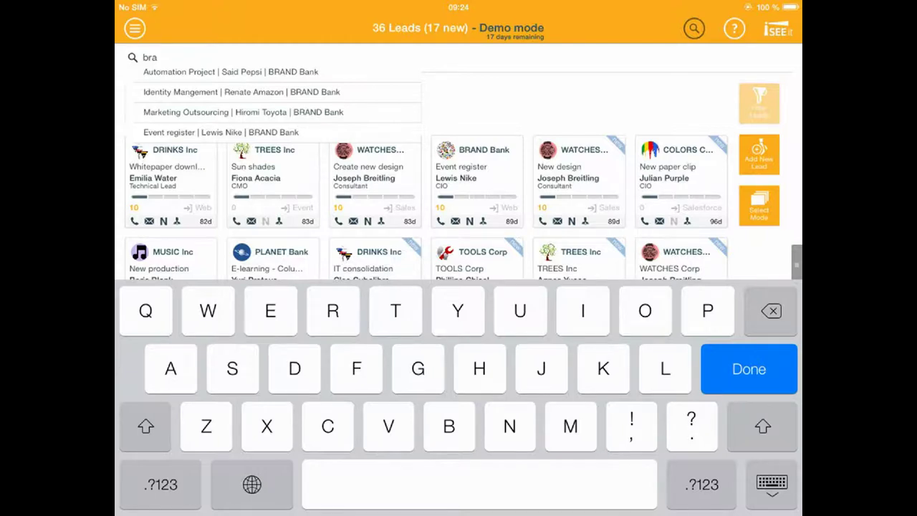
type("nd")
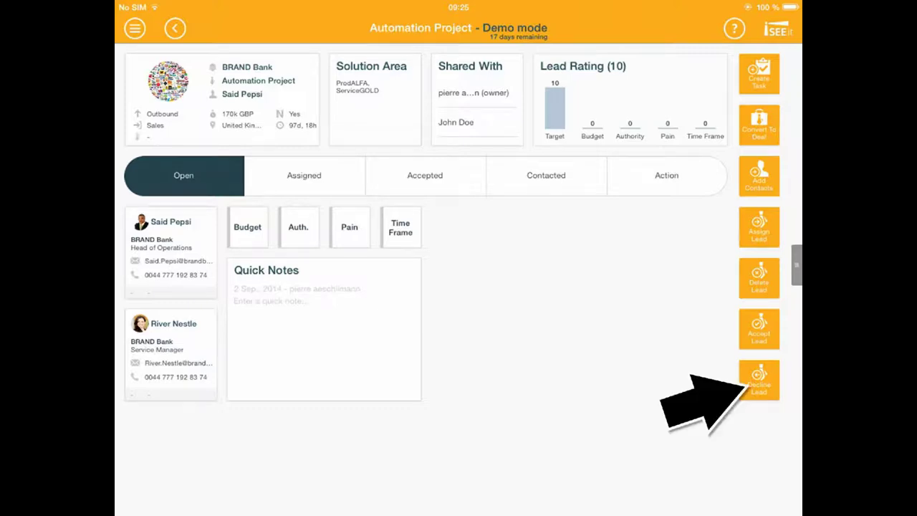
Mark the BRAND Bank Automation Project lead as Declined.
left_click(758, 380)
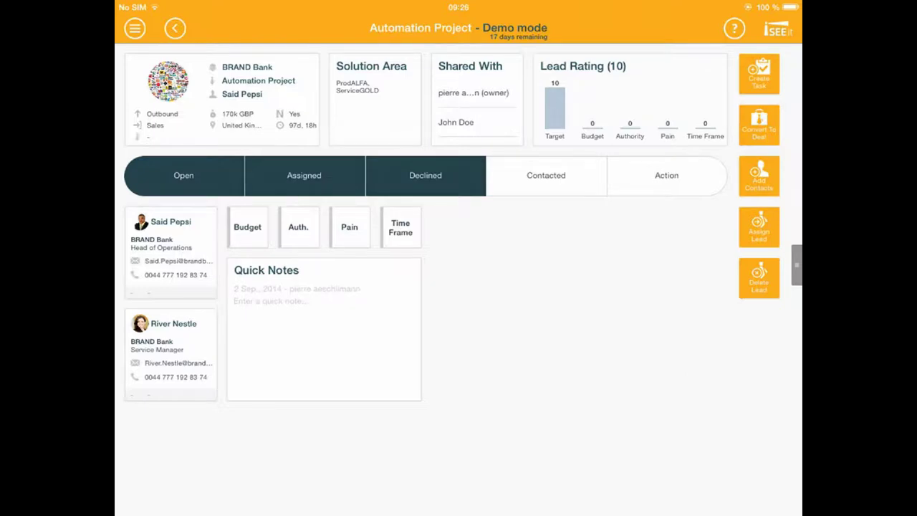
Go back from the Automation Project lead to the full leads board.
left_click(175, 28)
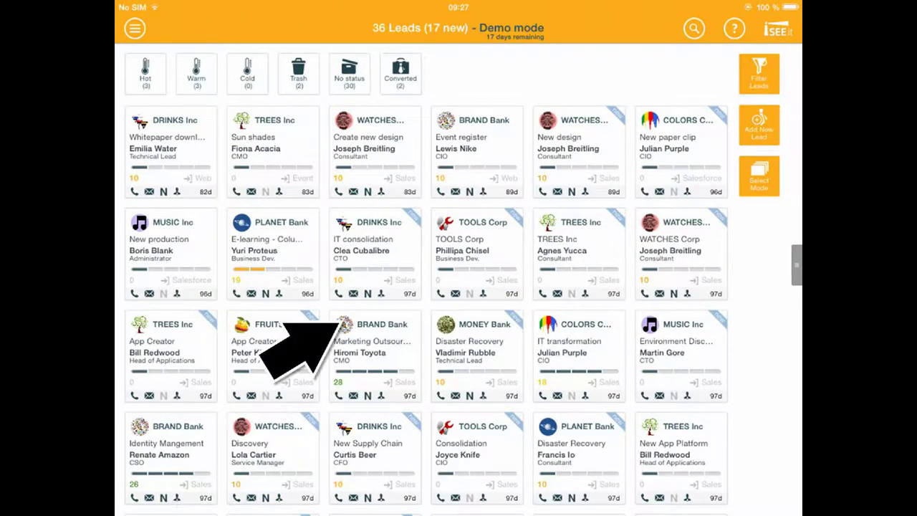
Open the Marketing Outsourcing lead and bring up its add-contacts list.
left_click(344, 329)
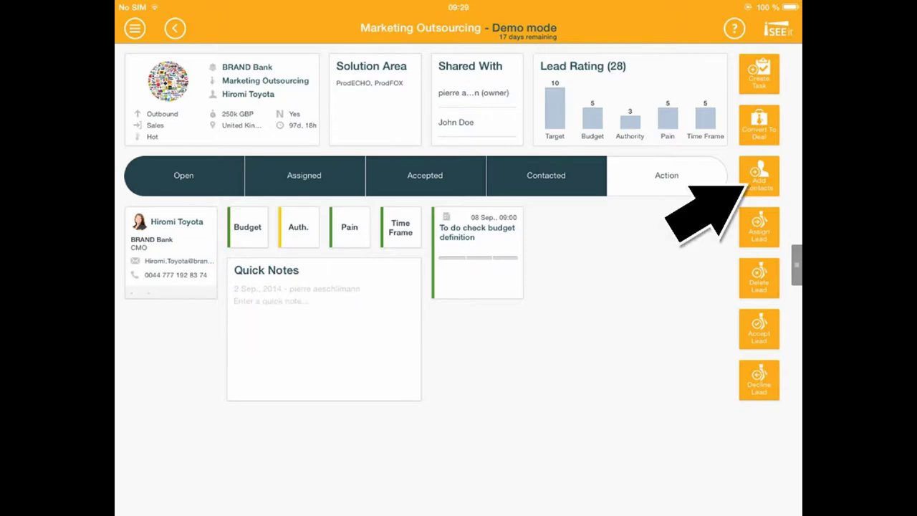
left_click(759, 175)
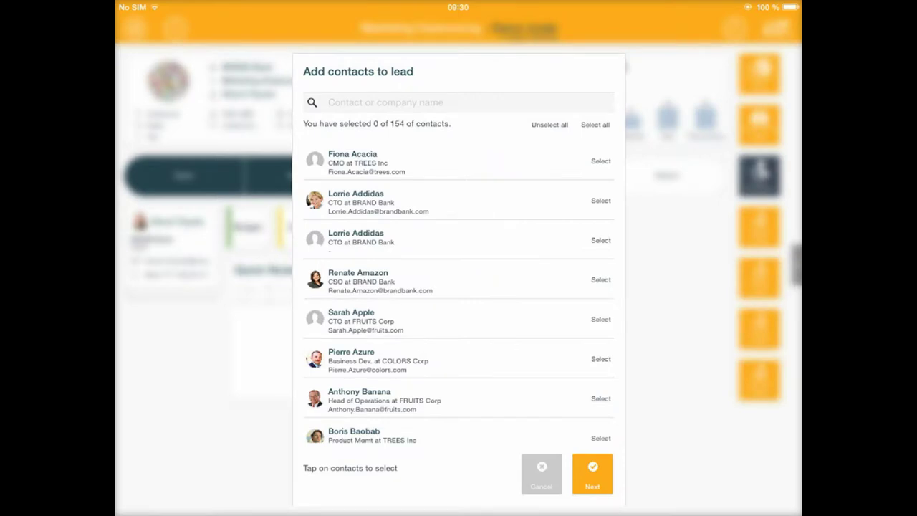
type("brand")
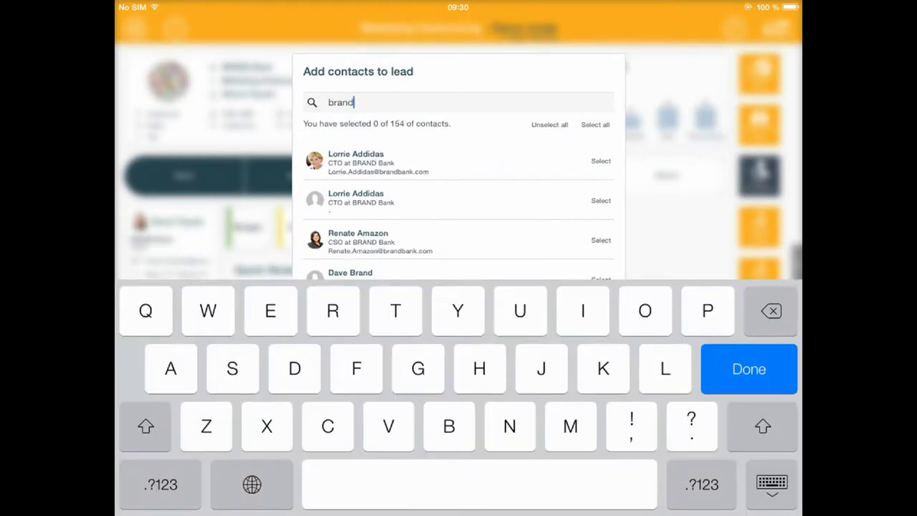
key("Return")
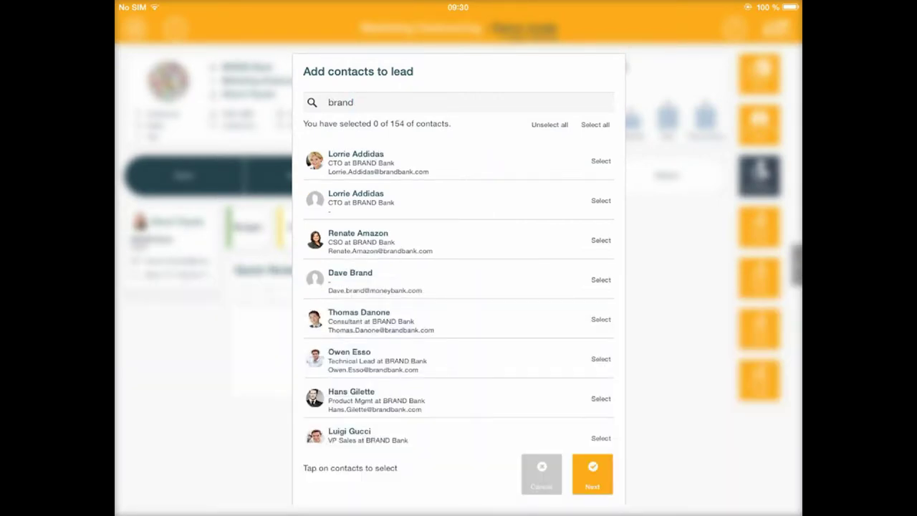
left_click(600, 160)
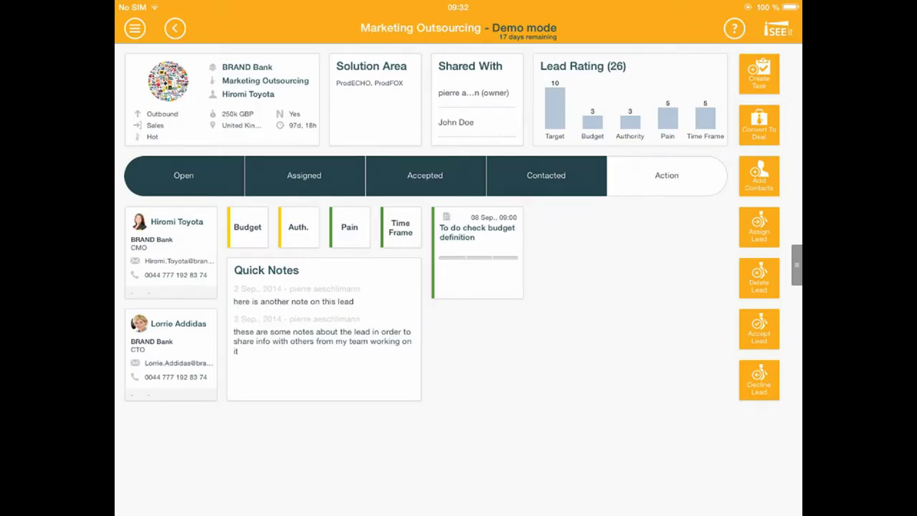
Rate the lead's Authority, then convert it to a deal in the UK territory.
left_click(298, 227)
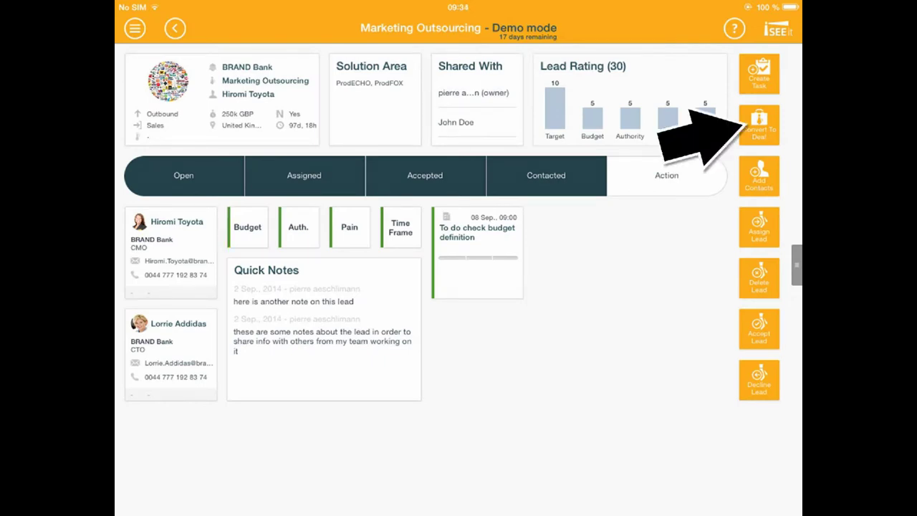
left_click(758, 124)
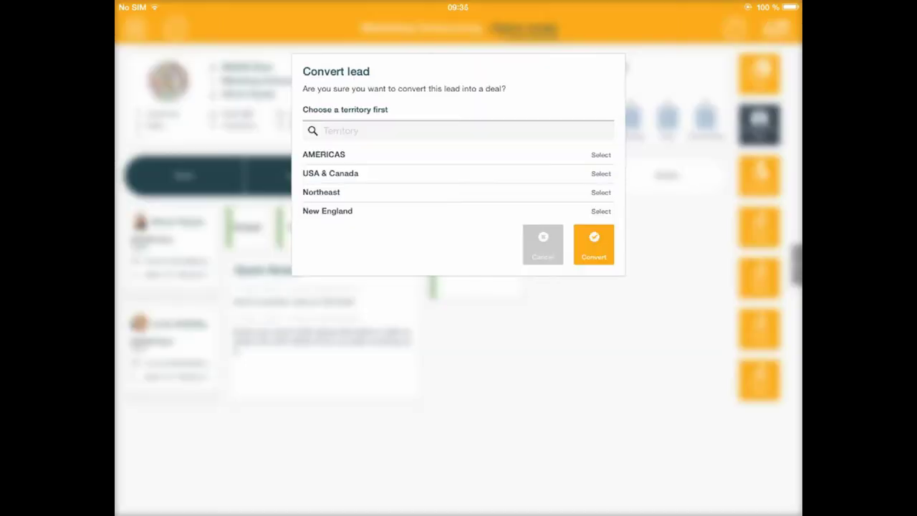
type("uk")
left_click(600, 192)
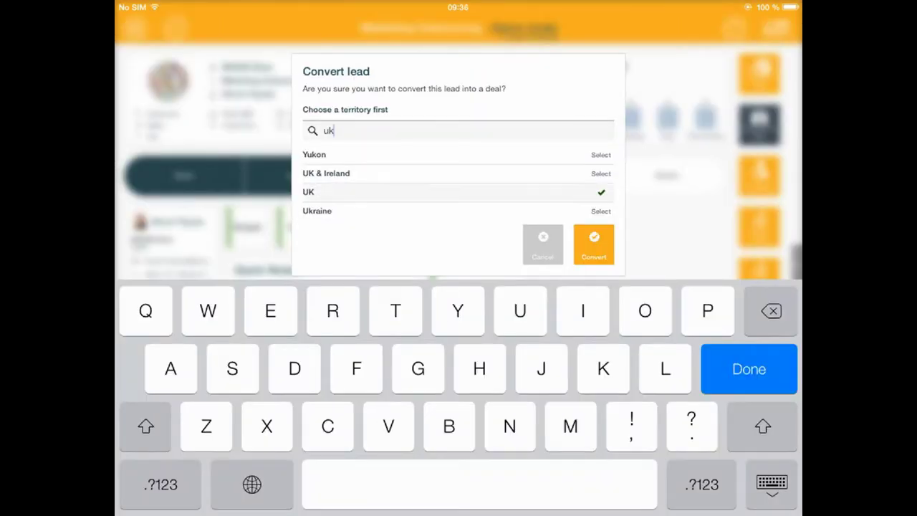
left_click(593, 244)
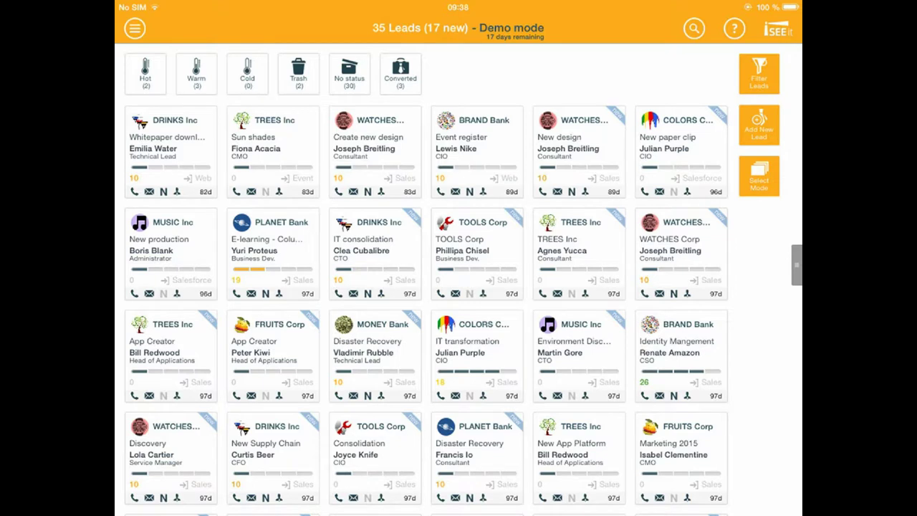
Show only converted leads, then type 'ba' while setting up the new PLANET Bank lead.
left_click(401, 74)
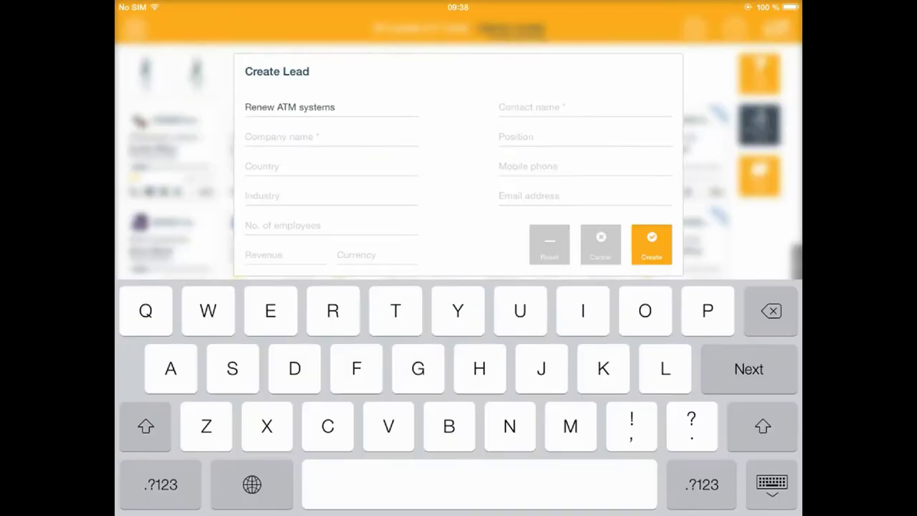
type("ba")
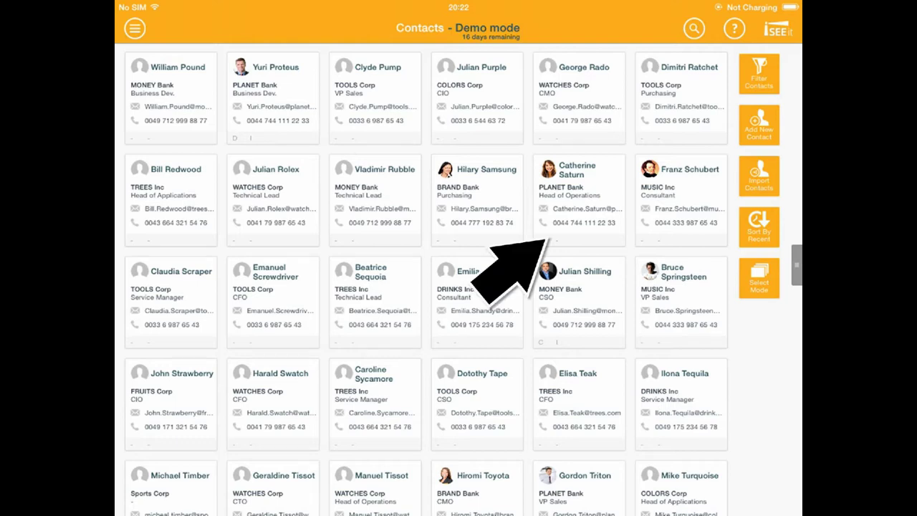
left_click(547, 236)
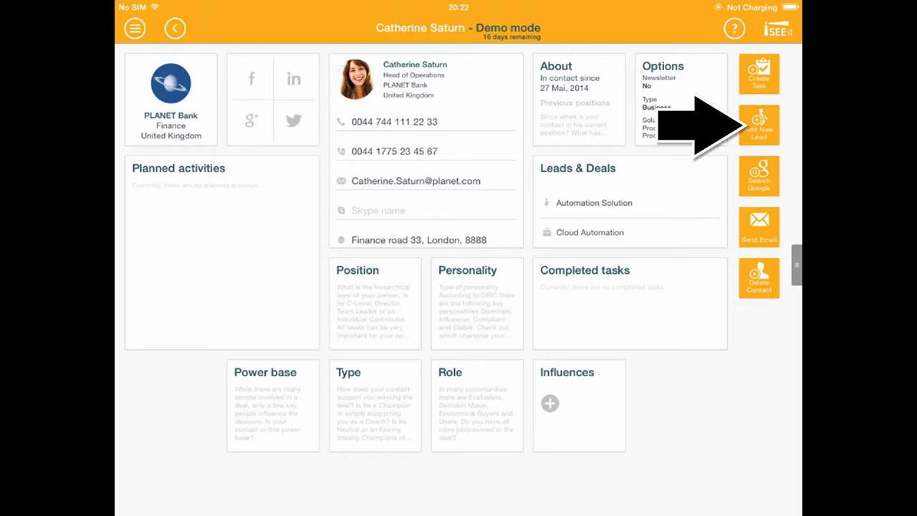
left_click(759, 124)
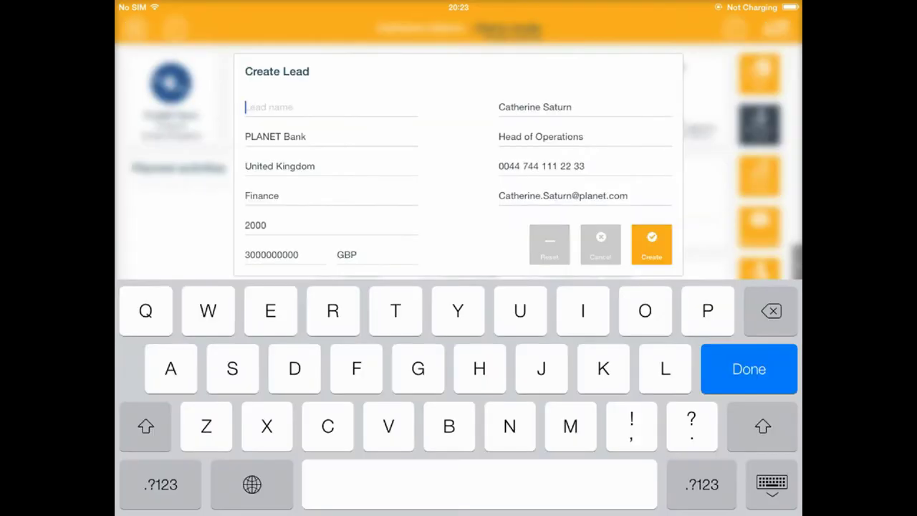
type("test 002")
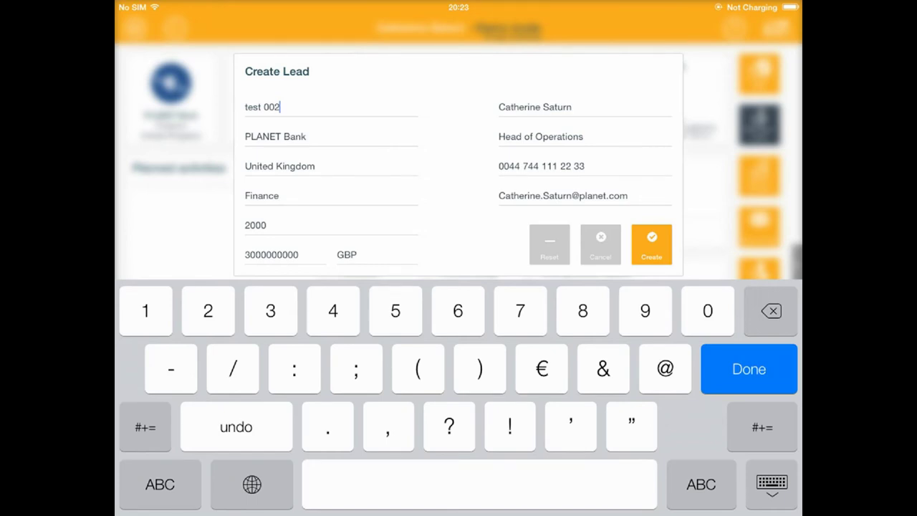
left_click(651, 243)
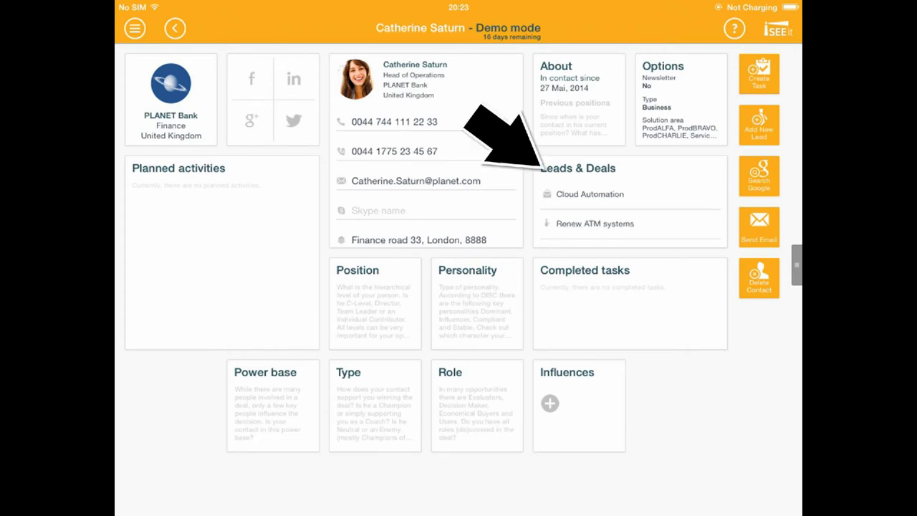
scroll(630, 215, "down", 1)
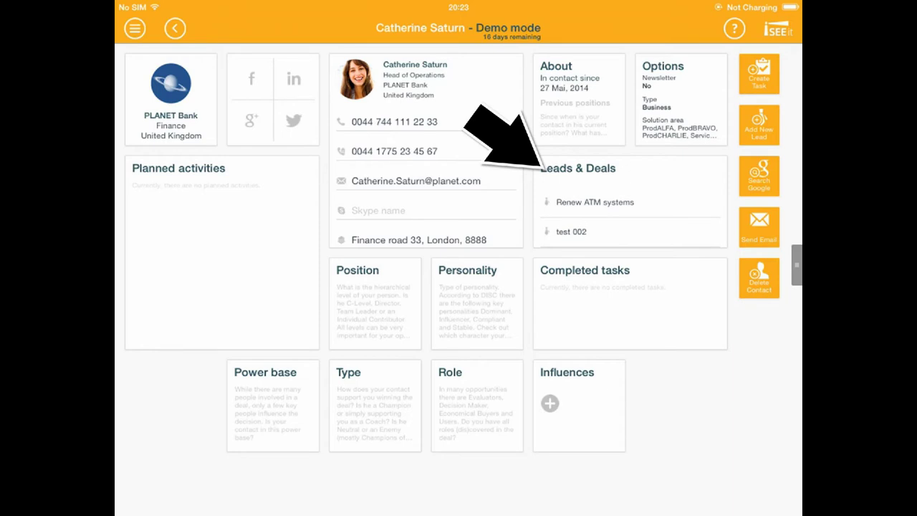
left_click(562, 231)
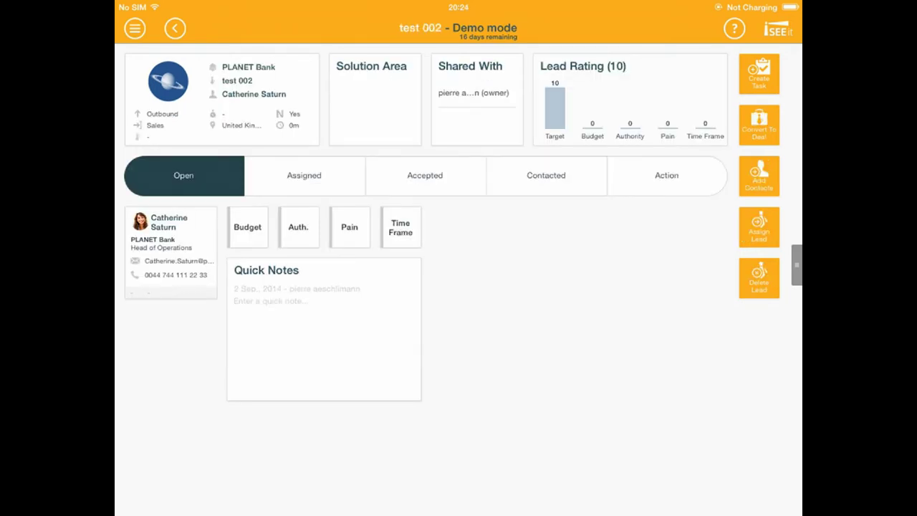